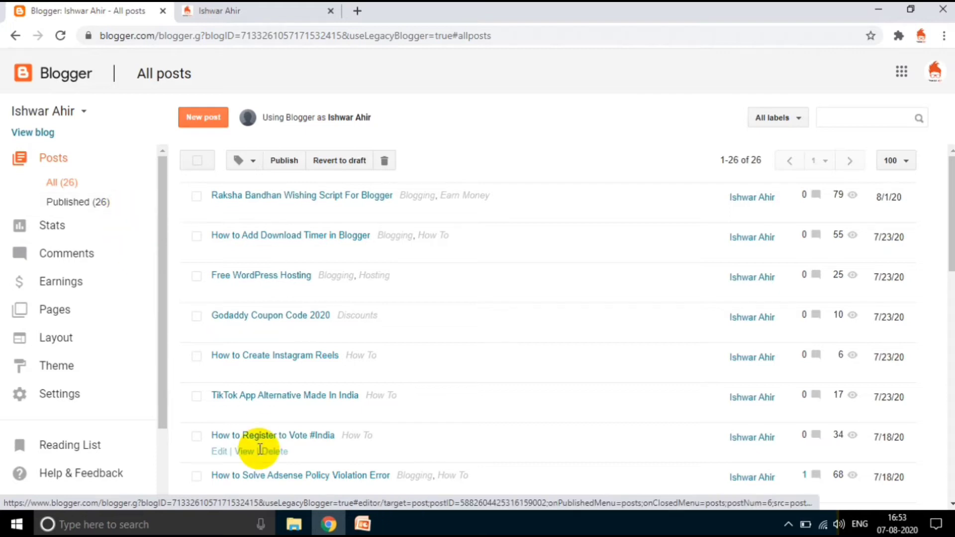
Step: Switch to the PowerPoint slide show and reveal the fifth AdSense requirement, one unique image per post
{"action": "mouse_move", "coordinate": [362, 524]}
{"action": "left_click", "coordinate": [427, 476]}
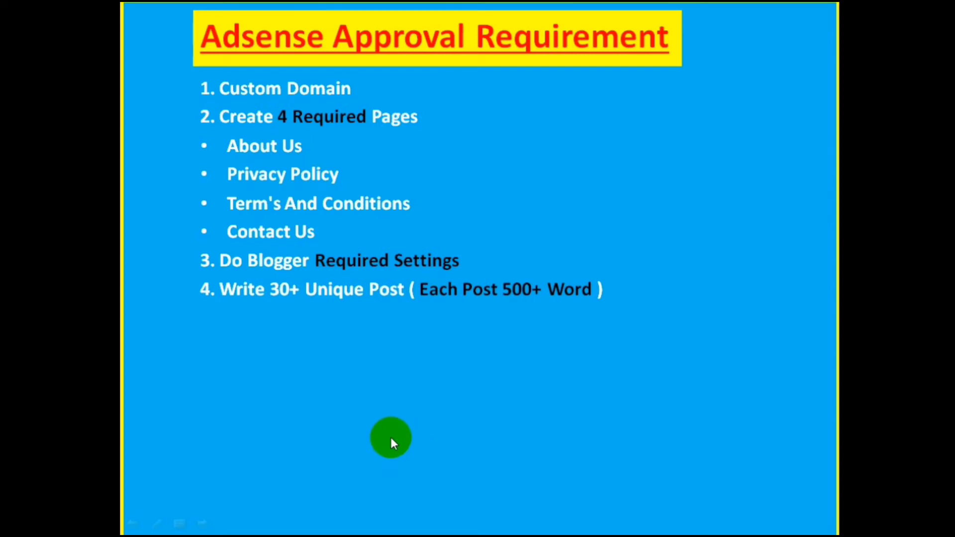
{"action": "left_click", "coordinate": [390, 439]}
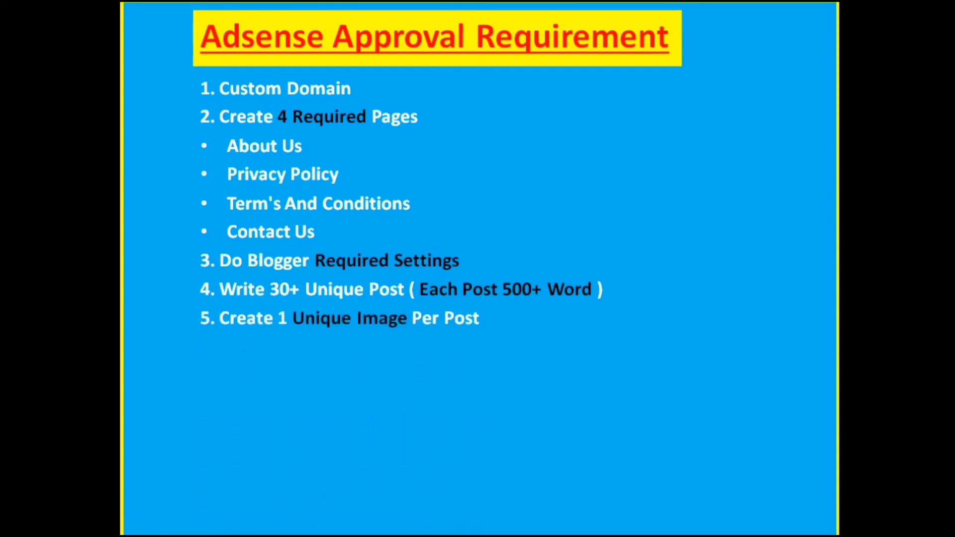
Step: Switch to Chrome and examine the post thumbnail images on the live blog's homepage
{"action": "key", "text": "super+s"}
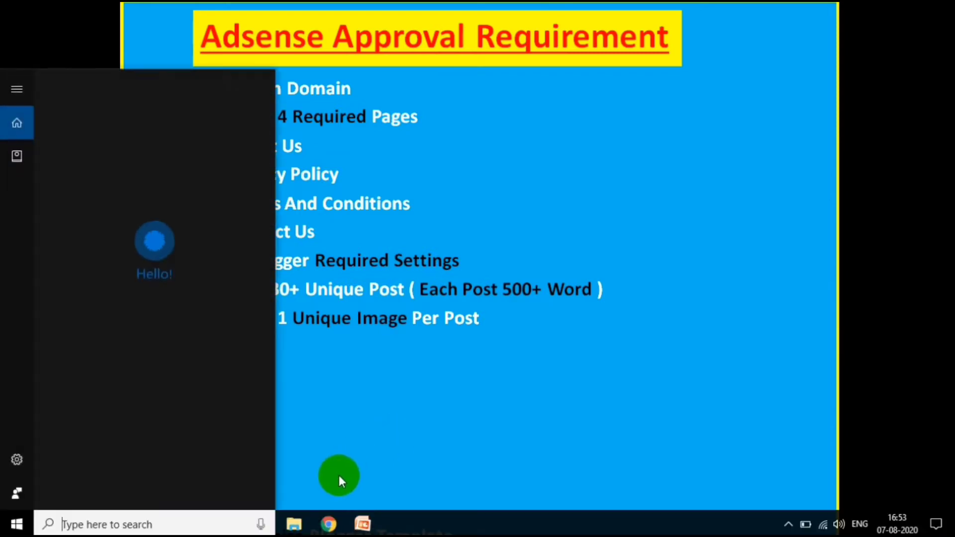
{"action": "left_click", "coordinate": [328, 523]}
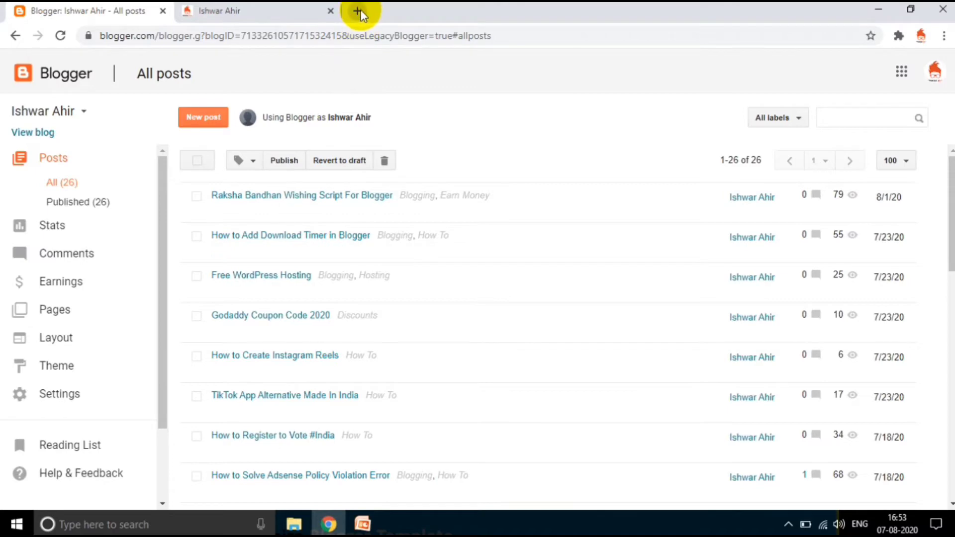
{"action": "left_click", "coordinate": [304, 9]}
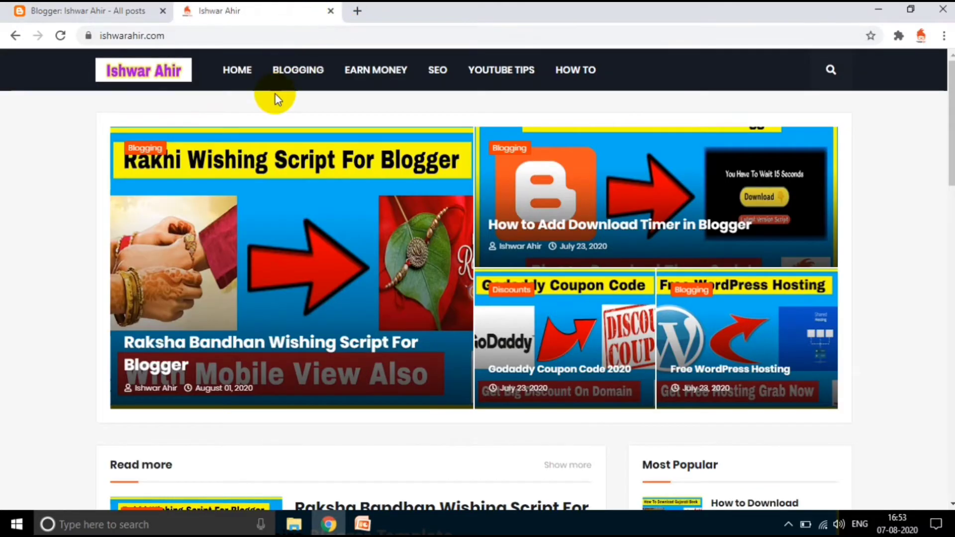
{"action": "scroll", "coordinate": [276, 94], "scroll_direction": "down", "scroll_amount": 7}
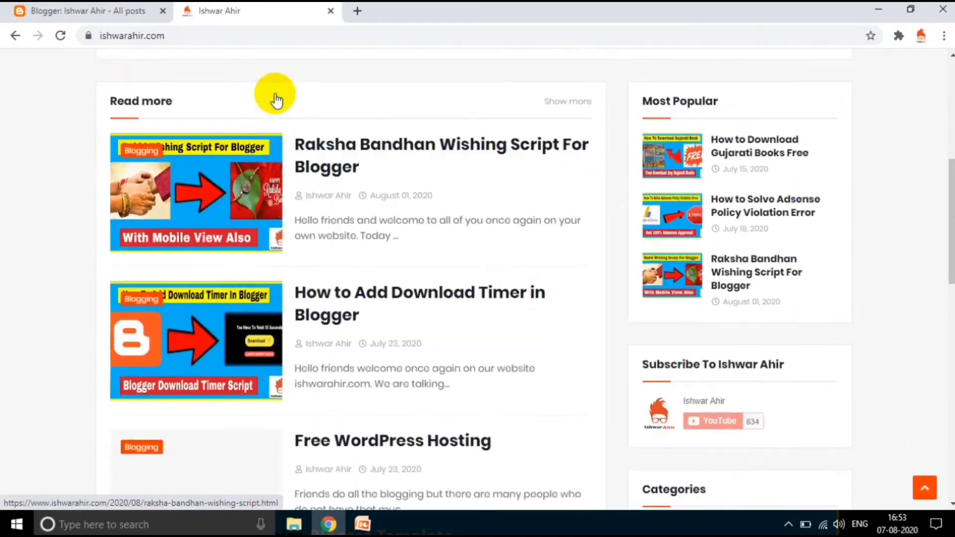
{"action": "scroll", "coordinate": [276, 100], "scroll_direction": "down", "scroll_amount": 5}
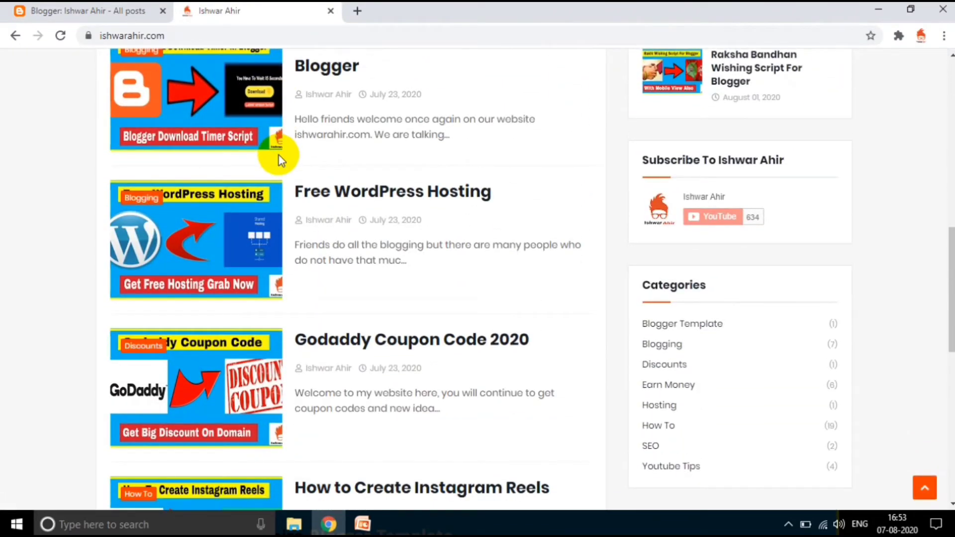
{"action": "scroll", "coordinate": [279, 155], "scroll_direction": "up", "scroll_amount": 3}
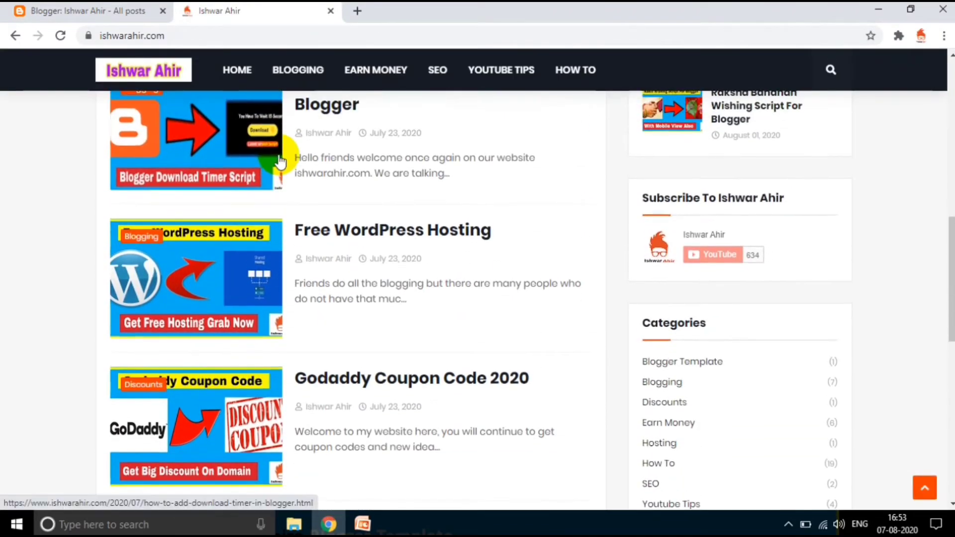
{"action": "scroll", "coordinate": [280, 160], "scroll_direction": "up", "scroll_amount": 1}
{"action": "scroll", "coordinate": [281, 160], "scroll_direction": "up", "scroll_amount": 1}
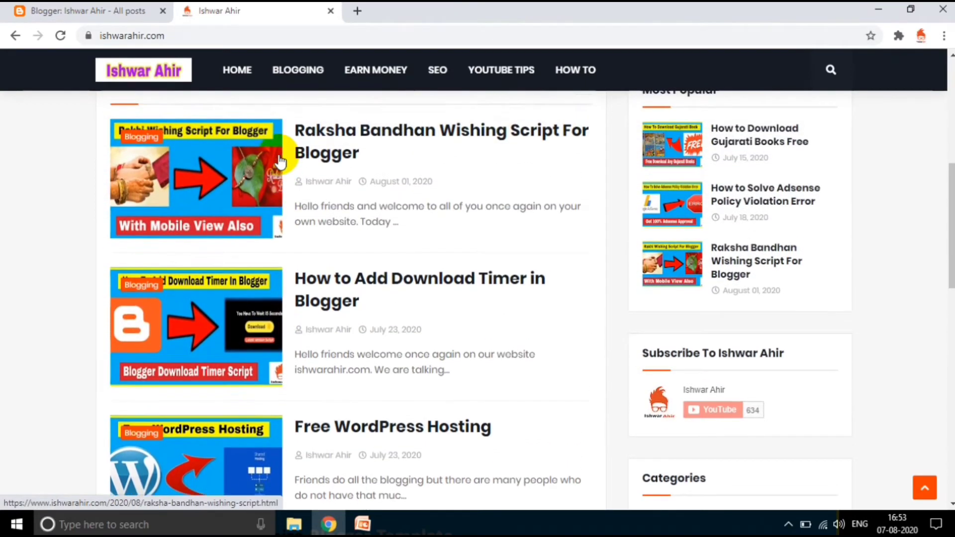
{"action": "left_click", "coordinate": [195, 209]}
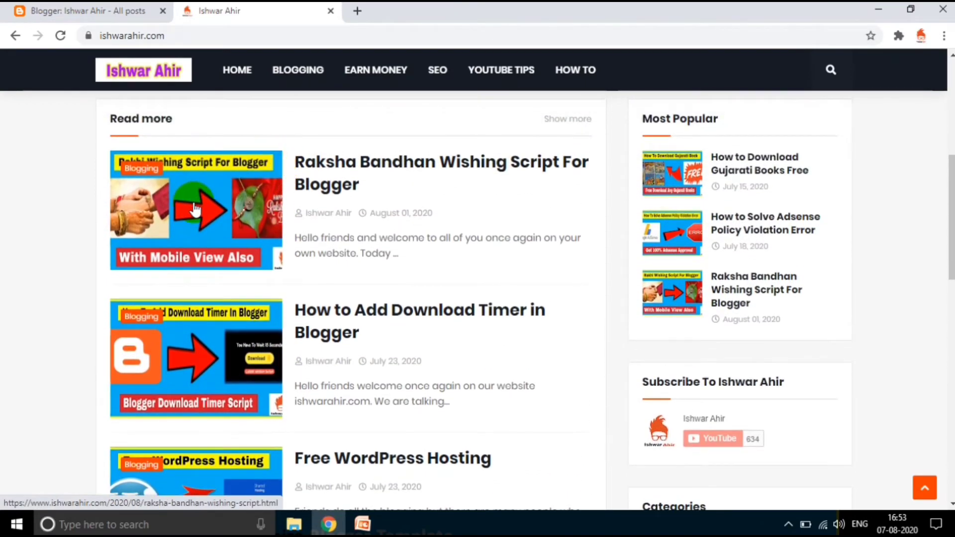
{"action": "scroll", "coordinate": [195, 208], "scroll_direction": "up", "scroll_amount": 5}
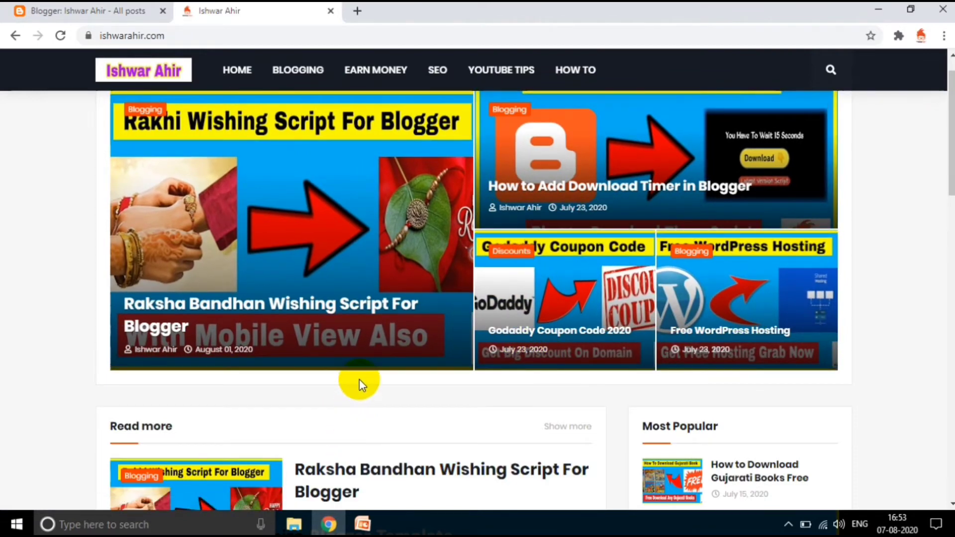
Step: Switch back to the PowerPoint slide show and reveal the sixth requirement, customizing the Blogger template
{"action": "left_click", "coordinate": [364, 525]}
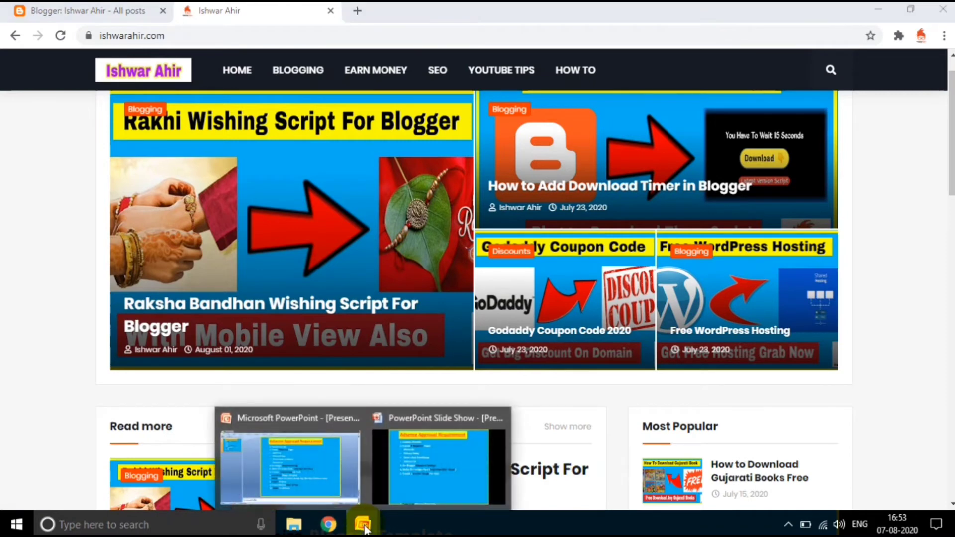
{"action": "left_click", "coordinate": [415, 487]}
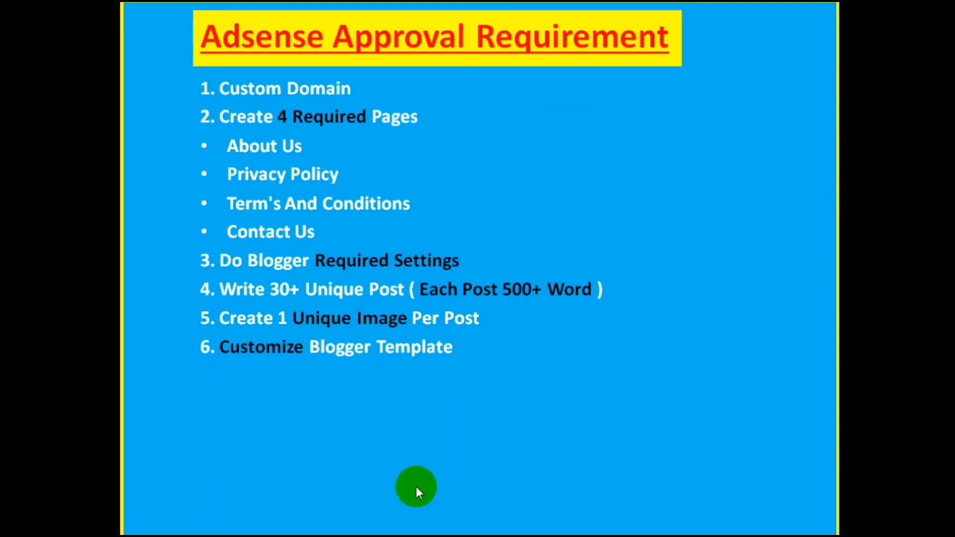
Step: Return to the blog homepage in Chrome and examine its template layout, including the navigation menu, categories and footer links
{"action": "key", "text": "super"}
{"action": "left_click", "coordinate": [325, 526]}
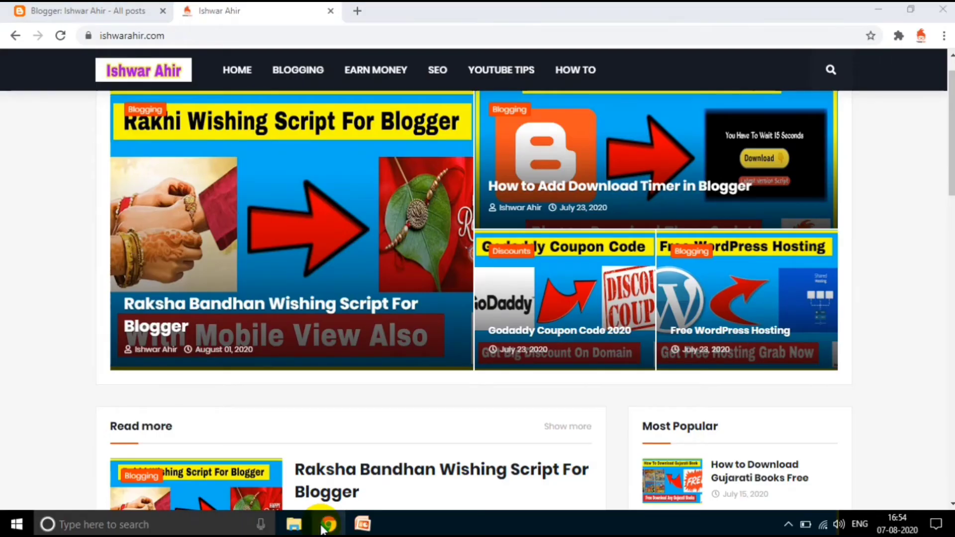
{"action": "scroll", "coordinate": [361, 438], "scroll_direction": "down", "scroll_amount": 3}
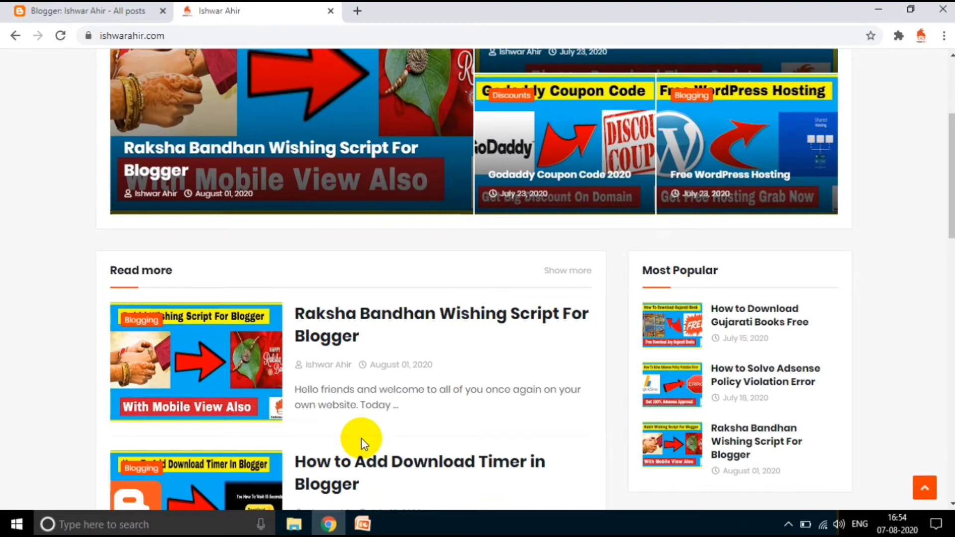
{"action": "scroll", "coordinate": [361, 437], "scroll_direction": "down", "scroll_amount": 2}
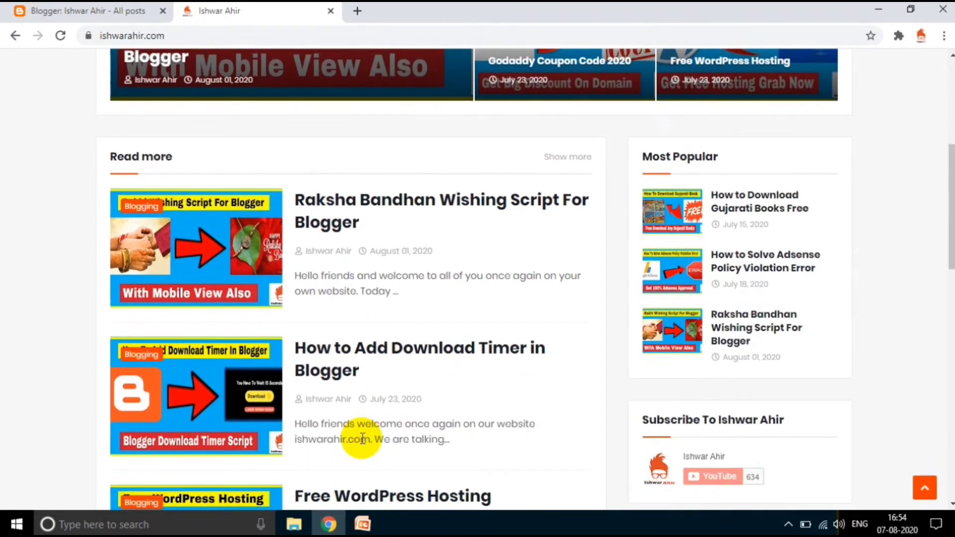
{"action": "scroll", "coordinate": [361, 437], "scroll_direction": "up", "scroll_amount": 3}
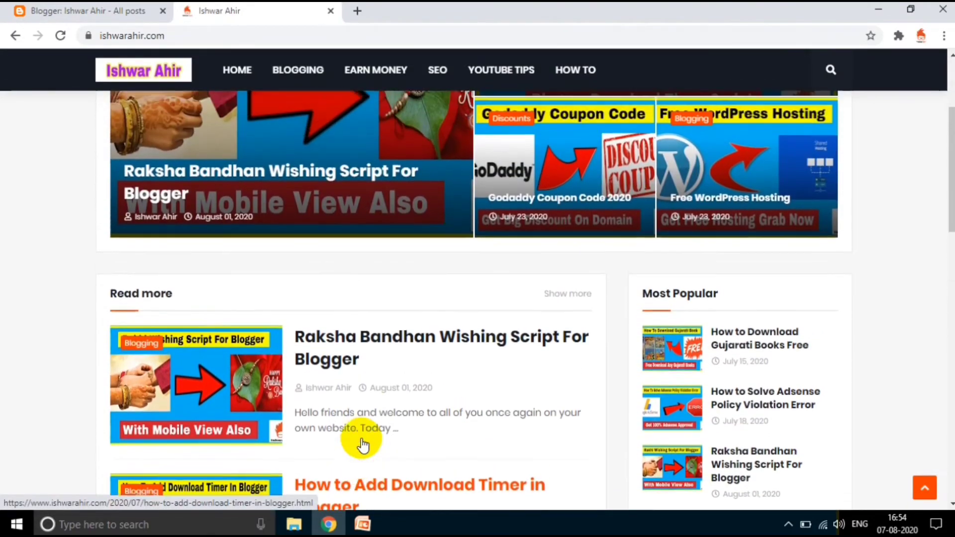
{"action": "scroll", "coordinate": [361, 440], "scroll_direction": "up", "scroll_amount": 1}
{"action": "scroll", "coordinate": [361, 440], "scroll_direction": "down", "scroll_amount": 5}
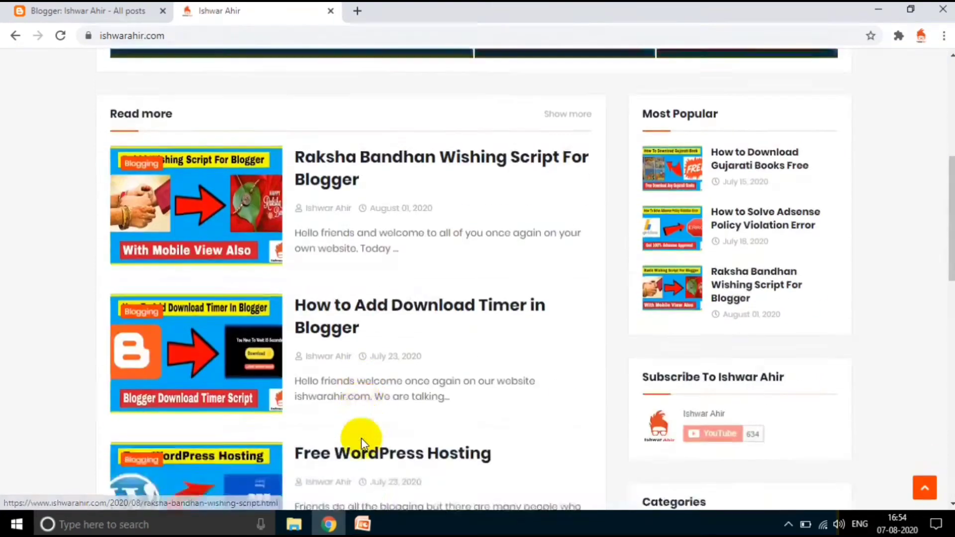
{"action": "scroll", "coordinate": [361, 437], "scroll_direction": "down", "scroll_amount": 15}
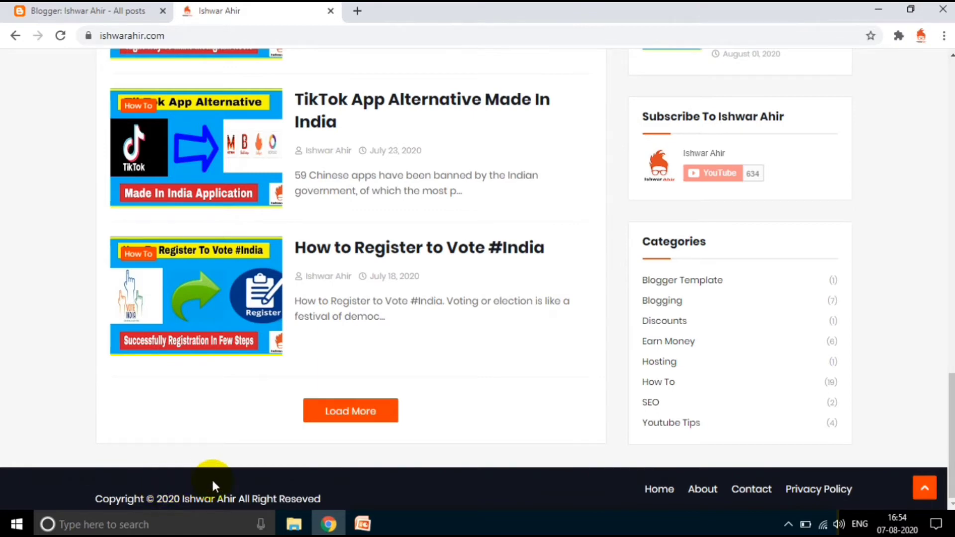
{"action": "scroll", "coordinate": [380, 492], "scroll_direction": "up", "scroll_amount": 1}
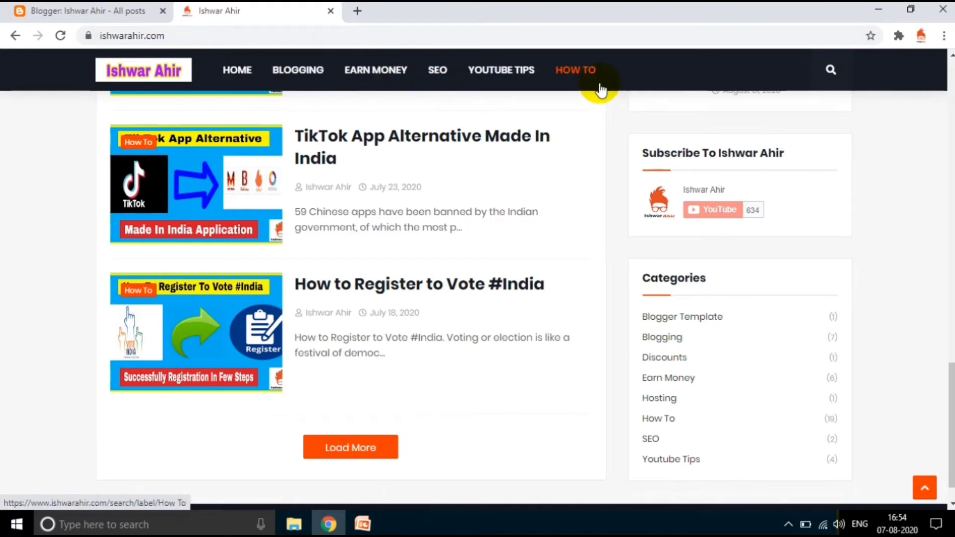
{"action": "scroll", "coordinate": [600, 87], "scroll_direction": "down", "scroll_amount": 1}
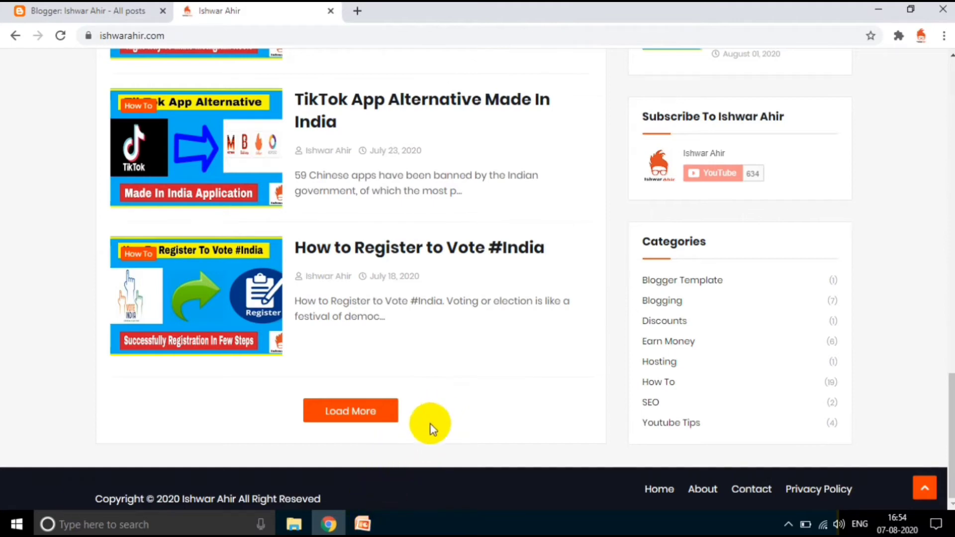
{"action": "left_click", "coordinate": [364, 525]}
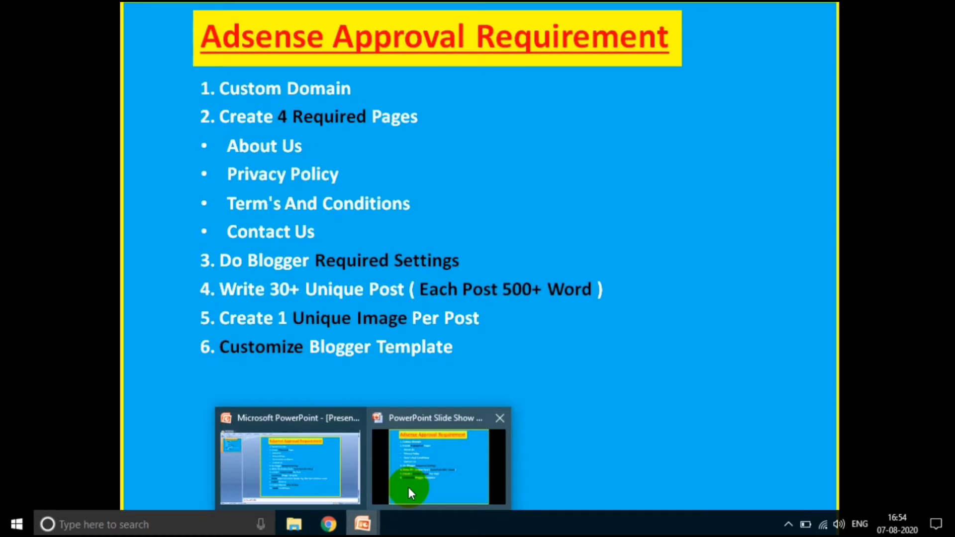
{"action": "left_click", "coordinate": [408, 488]}
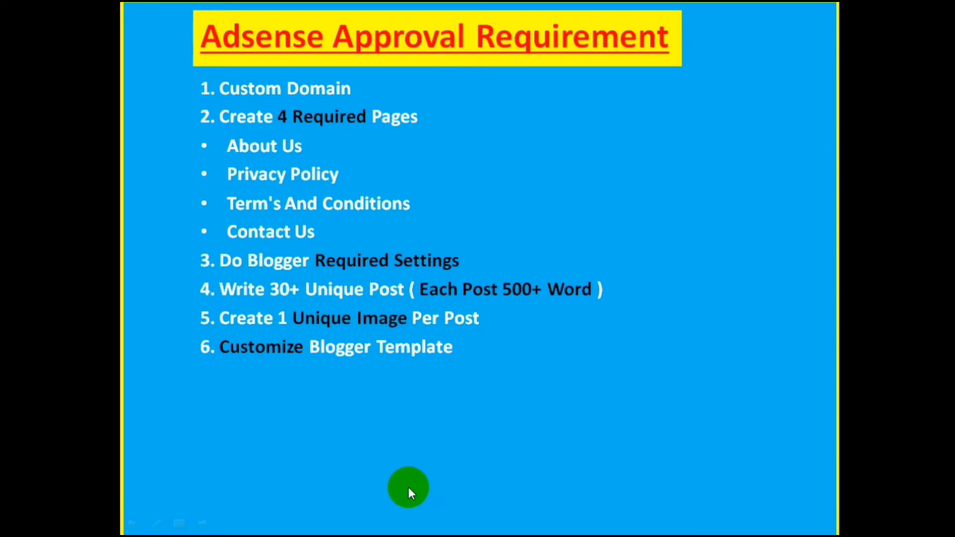
{"action": "key", "text": "Right"}
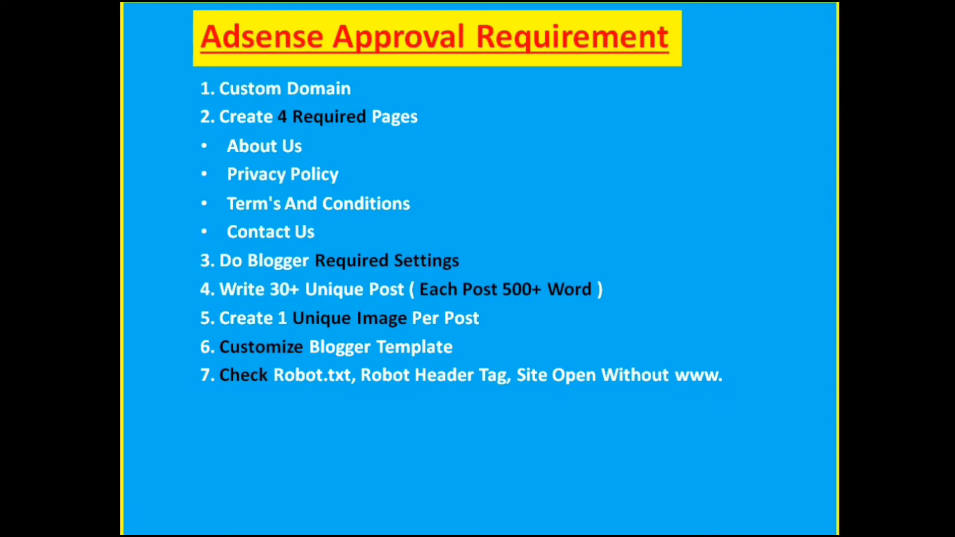
Step: Switch to Blogger in Chrome and check the custom robots.txt and custom robots header tags entries in the search preferences
{"action": "key", "text": "super+s"}
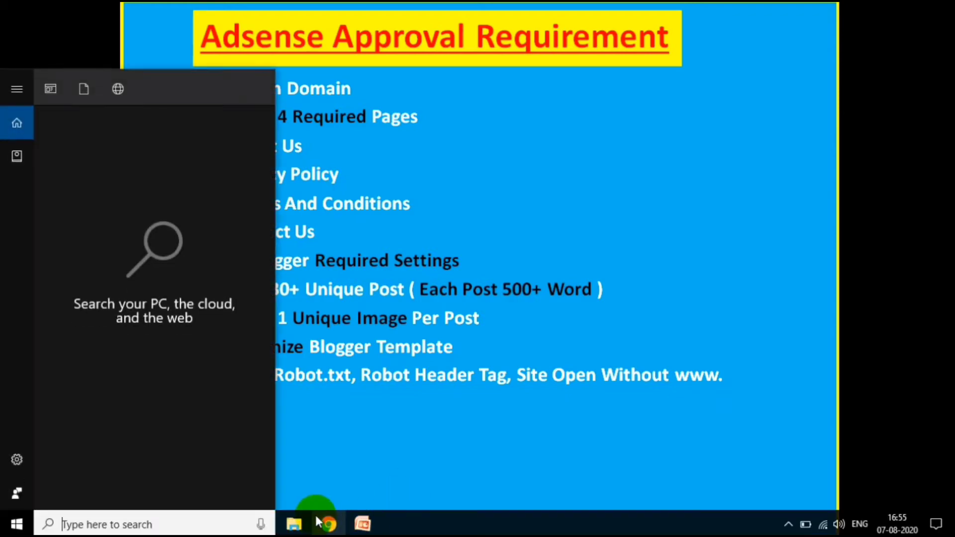
{"action": "left_click", "coordinate": [317, 518]}
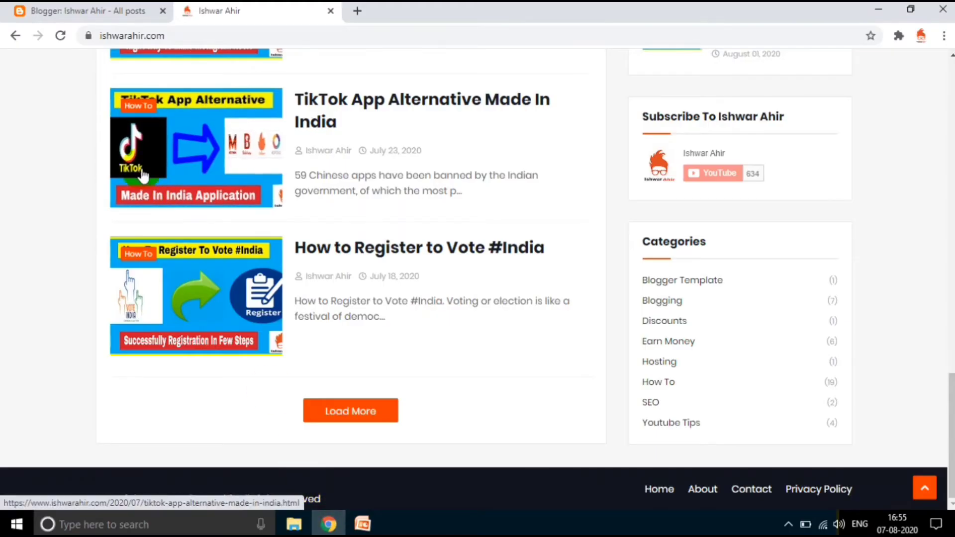
{"action": "left_click", "coordinate": [121, 10]}
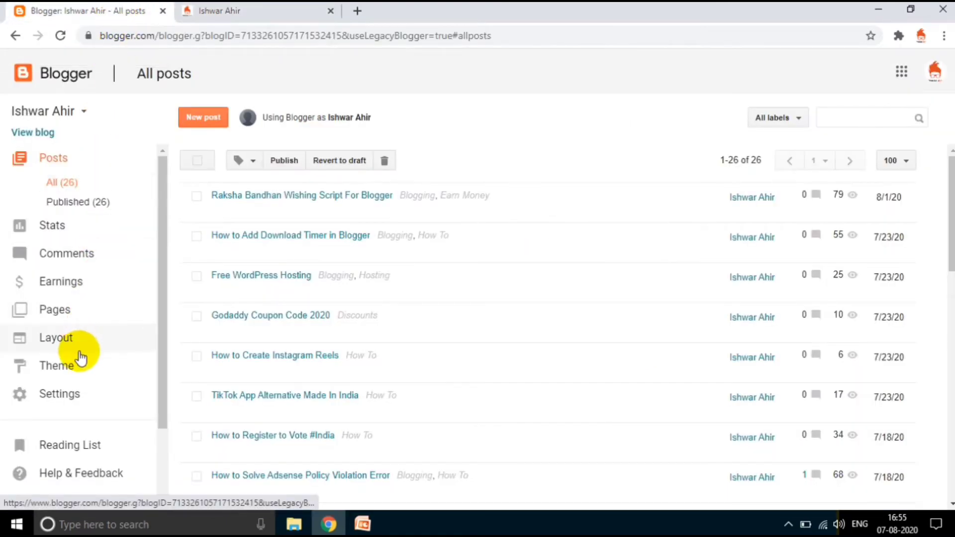
{"action": "left_click", "coordinate": [77, 393]}
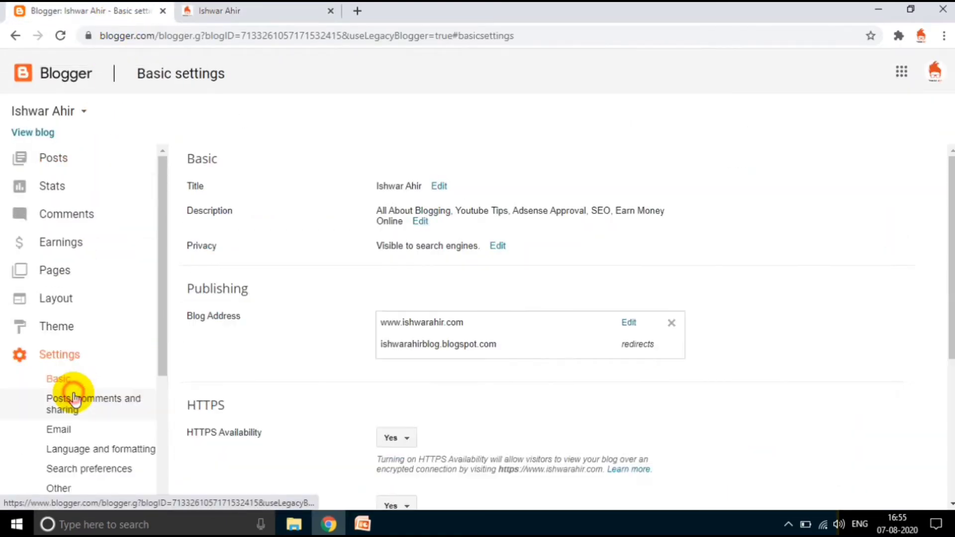
{"action": "left_click", "coordinate": [67, 470]}
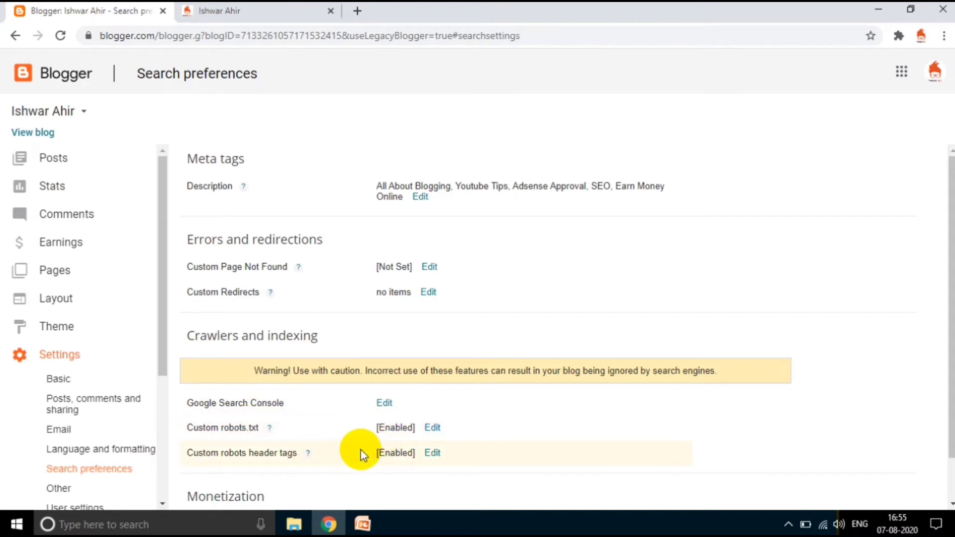
{"action": "scroll", "coordinate": [360, 449], "scroll_direction": "down", "scroll_amount": 1}
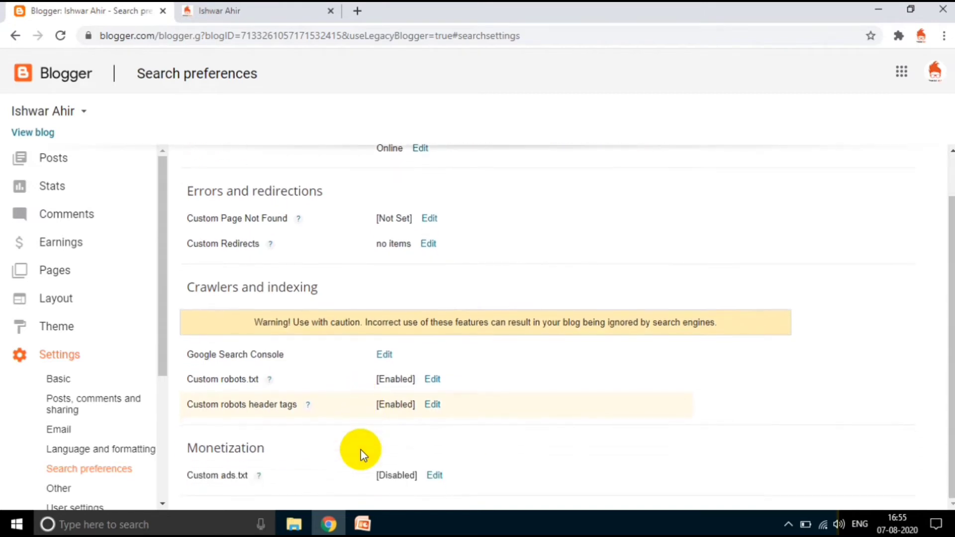
{"action": "scroll", "coordinate": [361, 455], "scroll_direction": "up", "scroll_amount": 1}
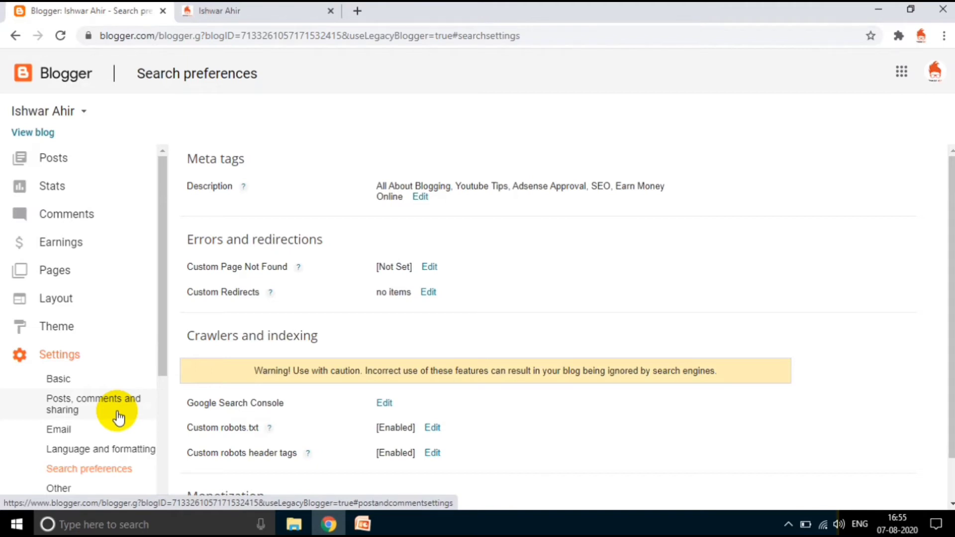
{"action": "left_click", "coordinate": [99, 383]}
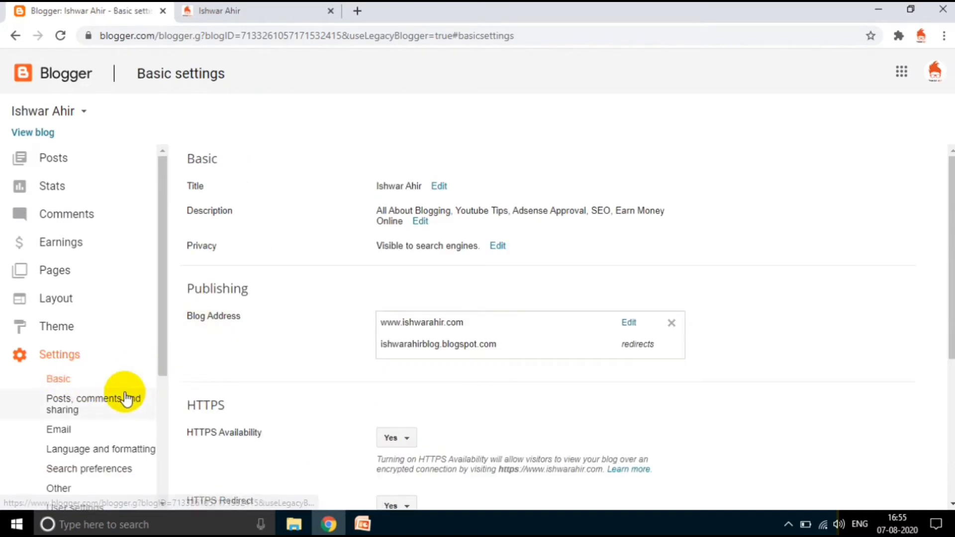
{"action": "left_click", "coordinate": [629, 324]}
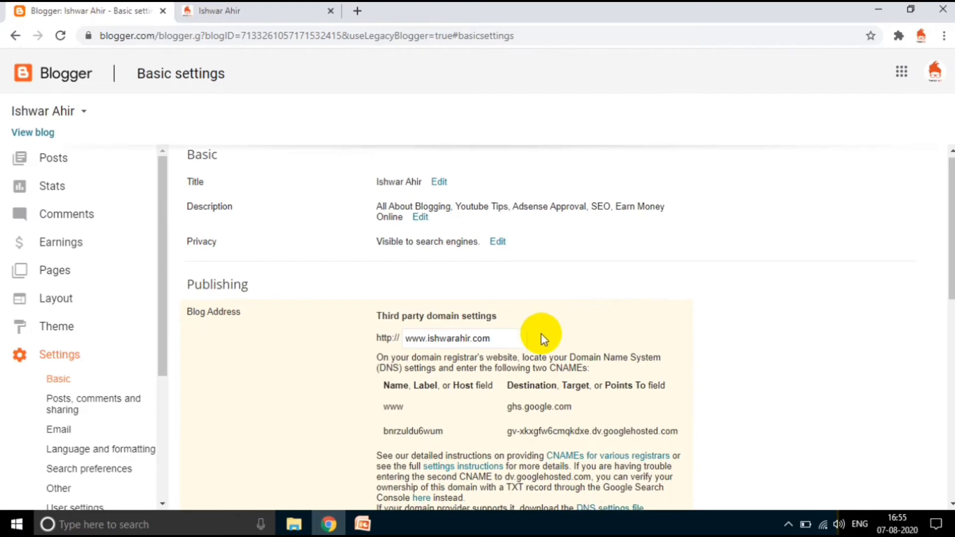
{"action": "scroll", "coordinate": [541, 333], "scroll_direction": "down", "scroll_amount": 4}
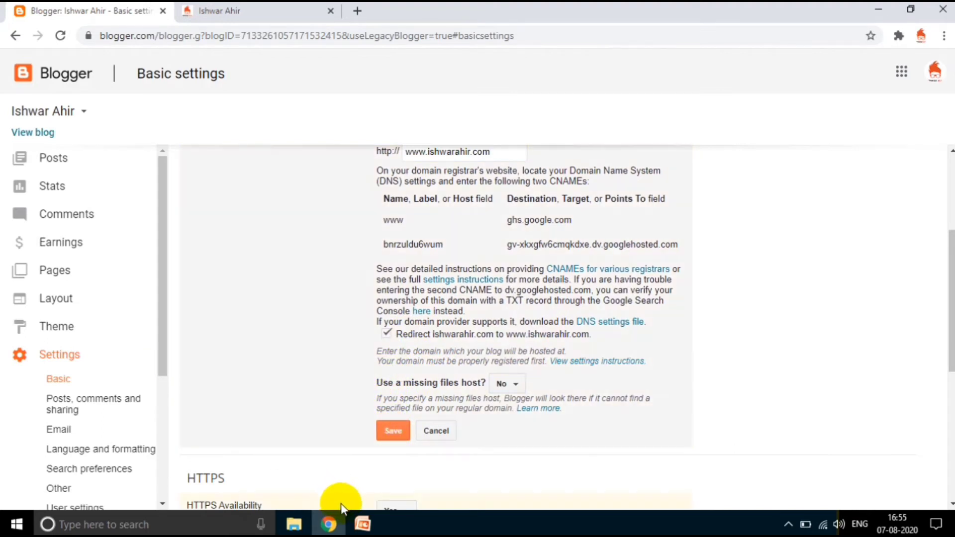
Step: Return to the PowerPoint slide show and reveal the eighth requirement, about submitting a sitemap
{"action": "mouse_move", "coordinate": [363, 524]}
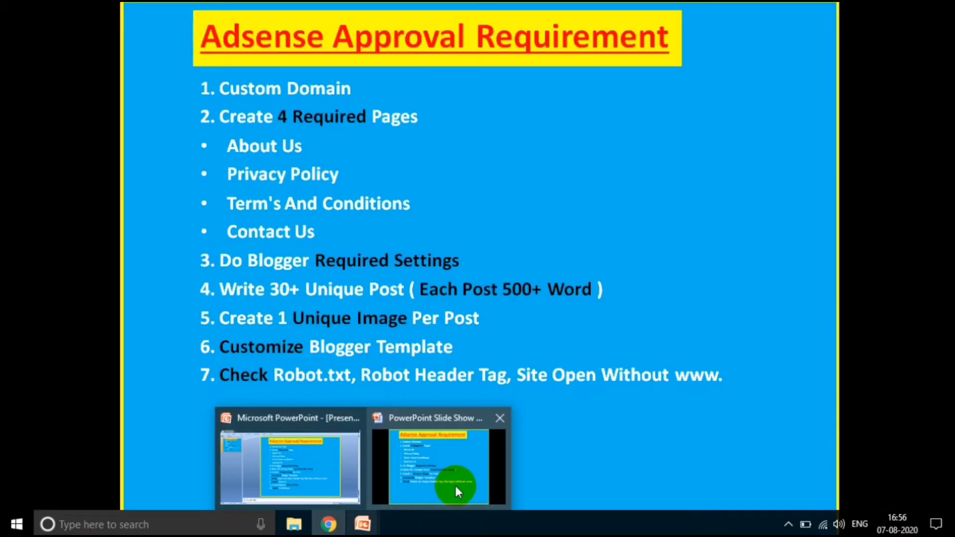
{"action": "left_click", "coordinate": [455, 485]}
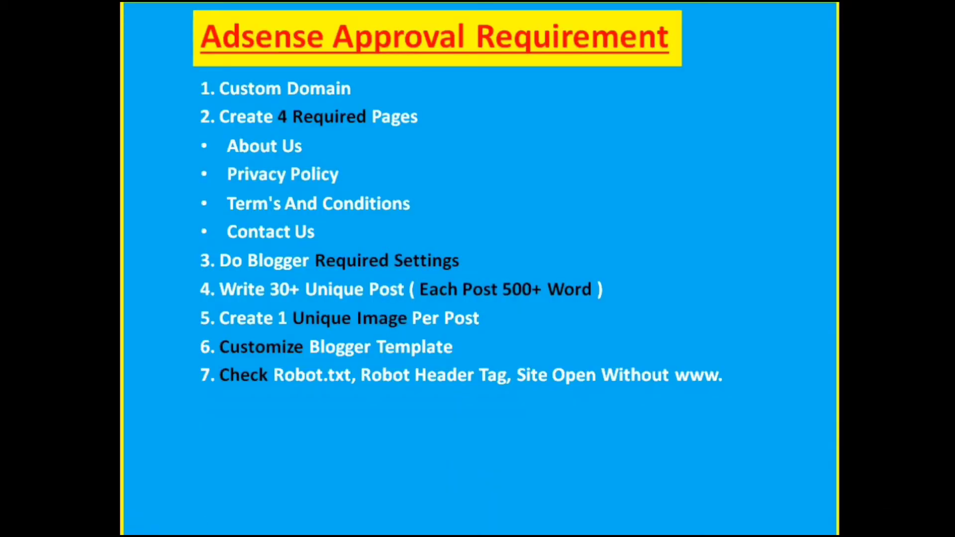
{"action": "key", "text": "Right"}
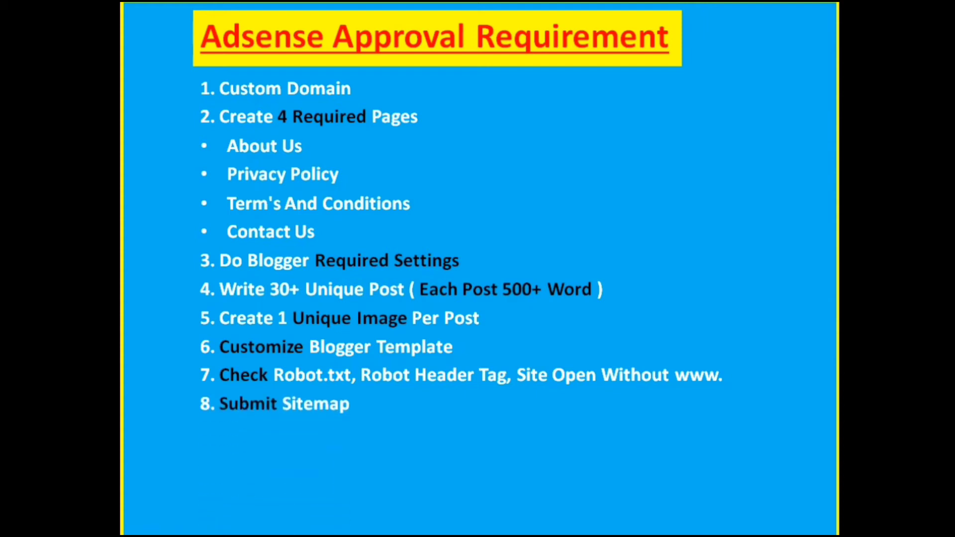
Step: Switch to Chrome, search for "webmaster tools" in a new tab and view the Google Webmasters page before closing it
{"action": "key", "text": "super+s"}
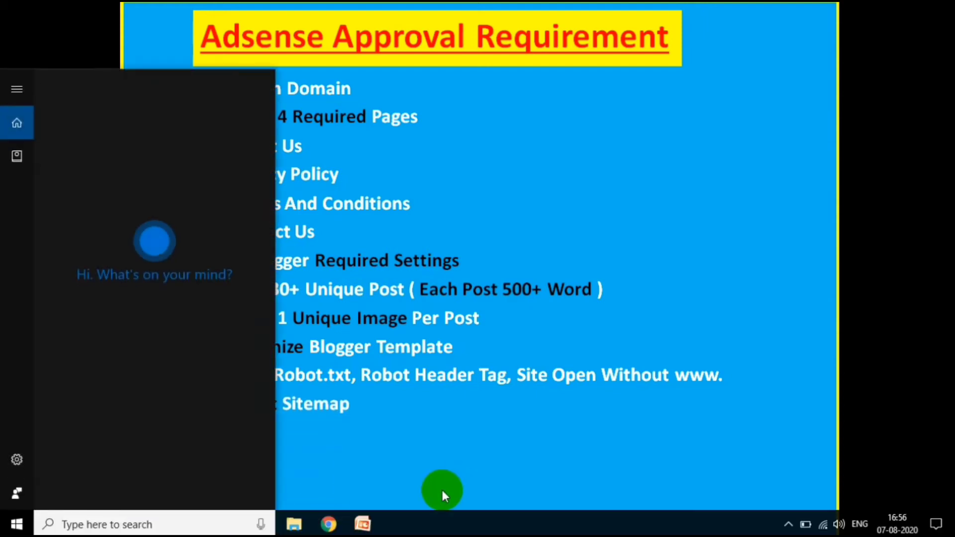
{"action": "left_click", "coordinate": [330, 523]}
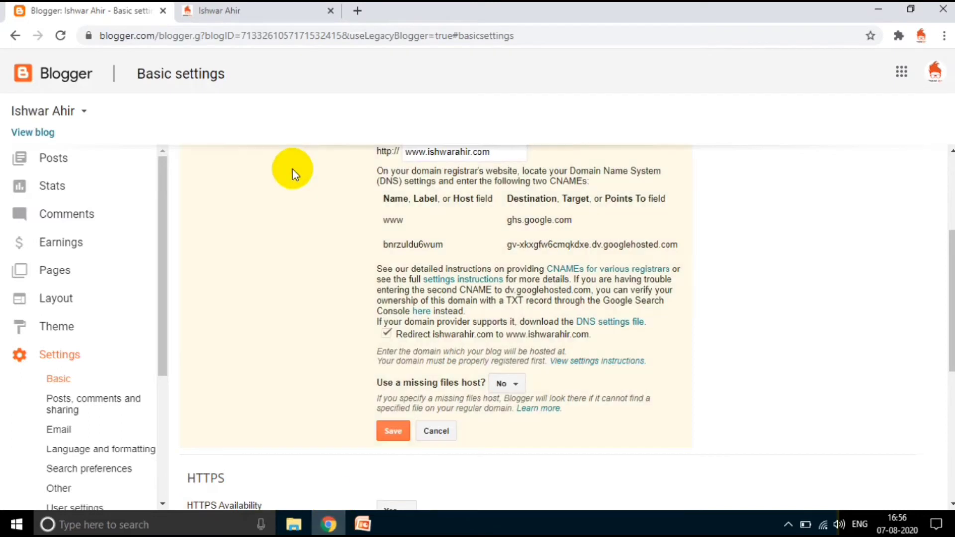
{"action": "left_click", "coordinate": [358, 14]}
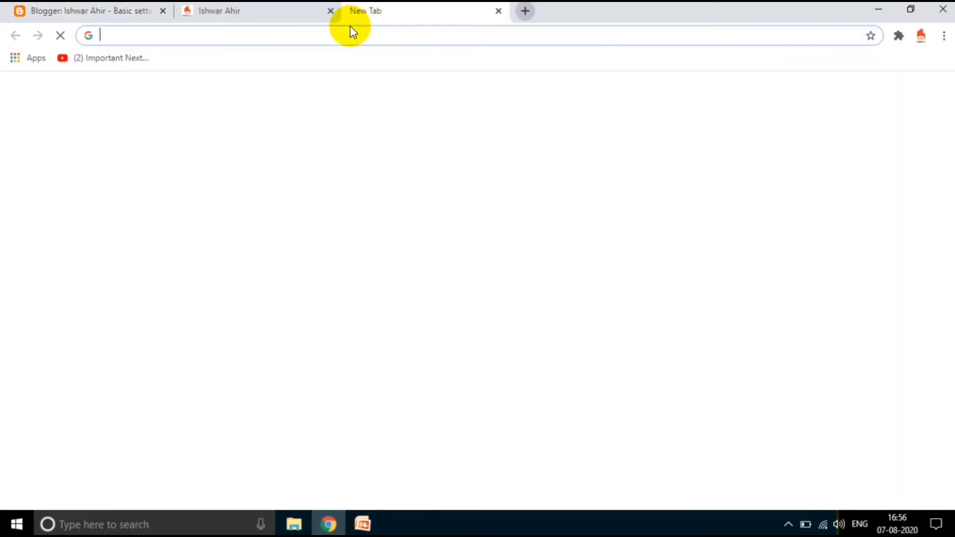
{"action": "type", "text": "webmaster tools"}
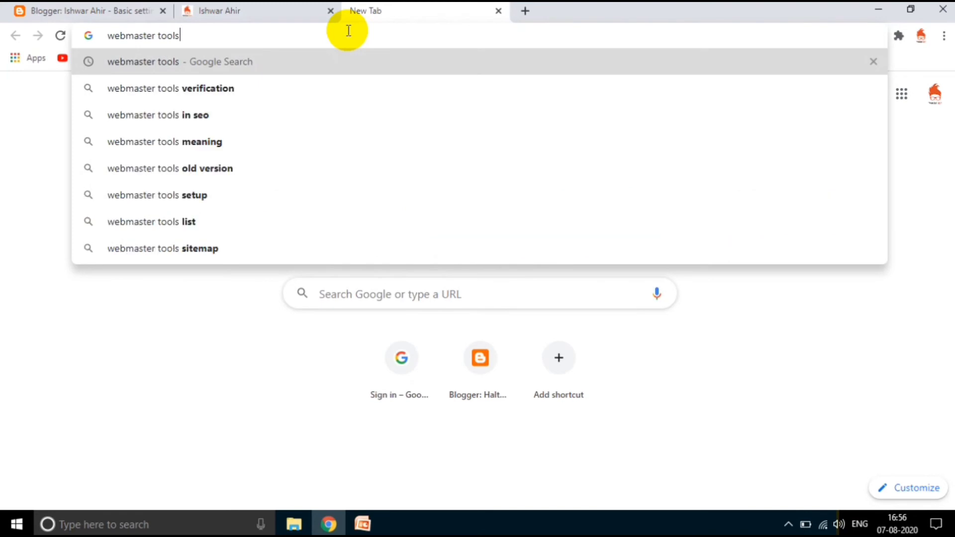
{"action": "key", "text": "Return"}
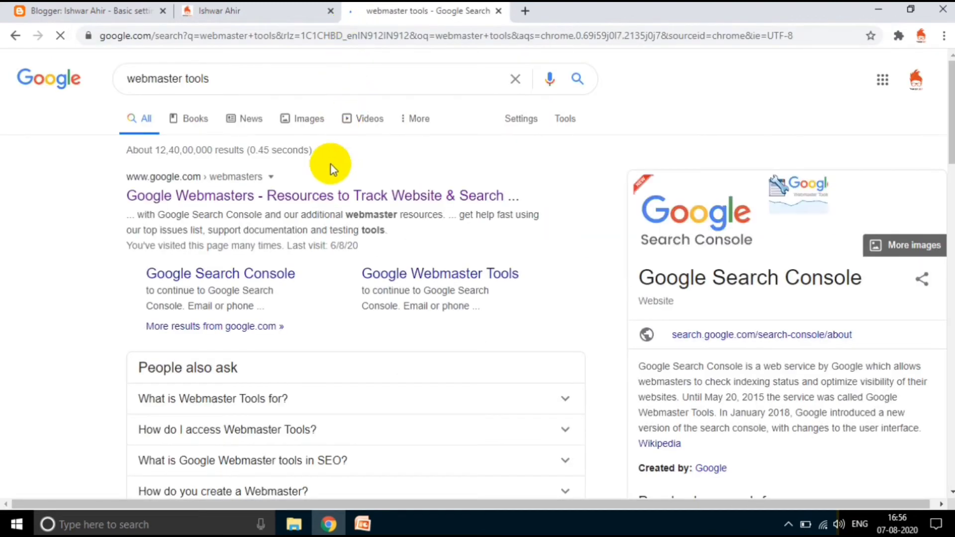
{"action": "left_click", "coordinate": [314, 202]}
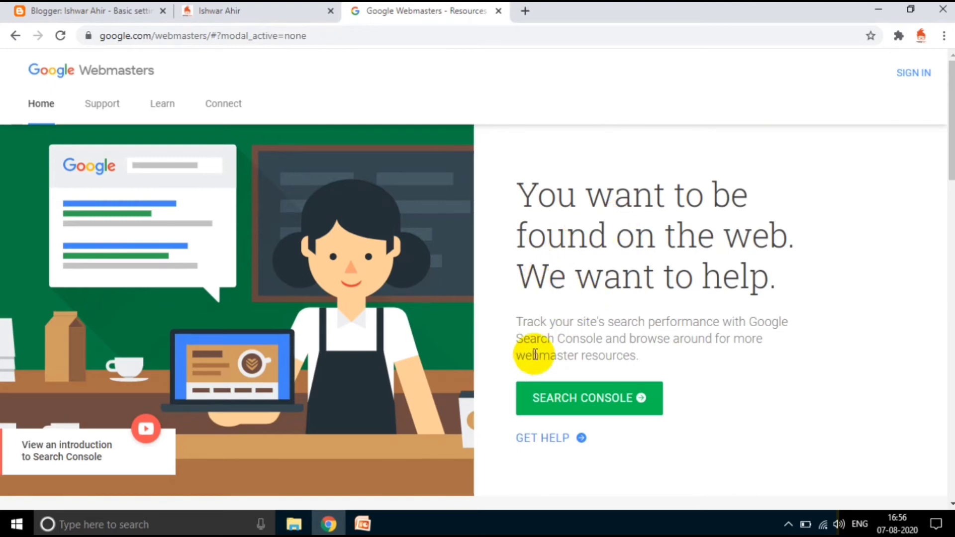
{"action": "left_click", "coordinate": [498, 10]}
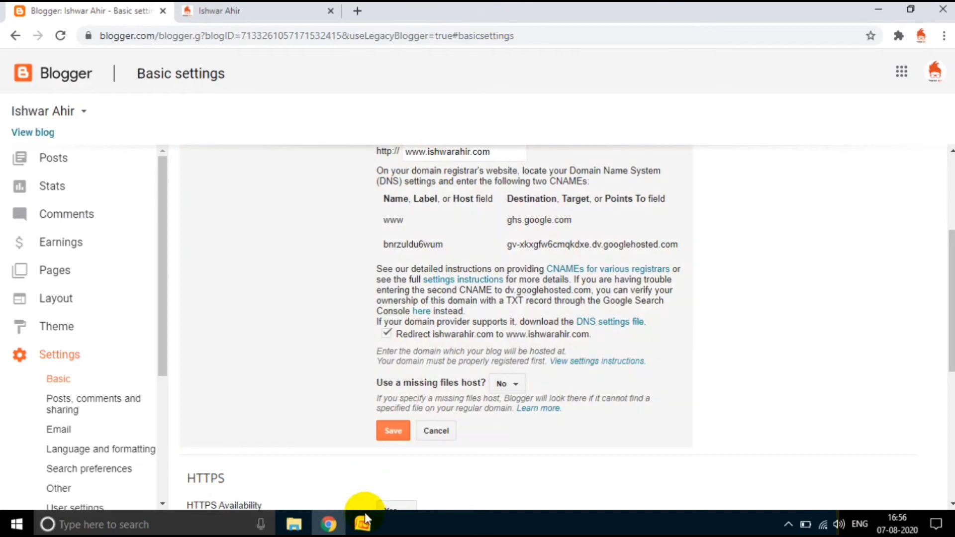
Step: Return to the PowerPoint slide show and reveal the ninth requirement, about creating AdSense after 30 days
{"action": "mouse_move", "coordinate": [362, 529]}
{"action": "left_click", "coordinate": [428, 471]}
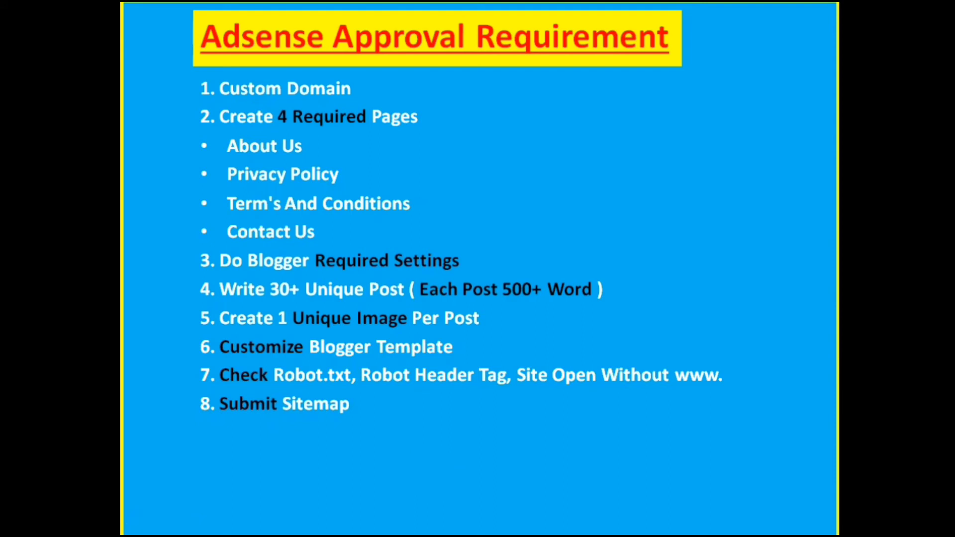
{"action": "key", "text": "Right"}
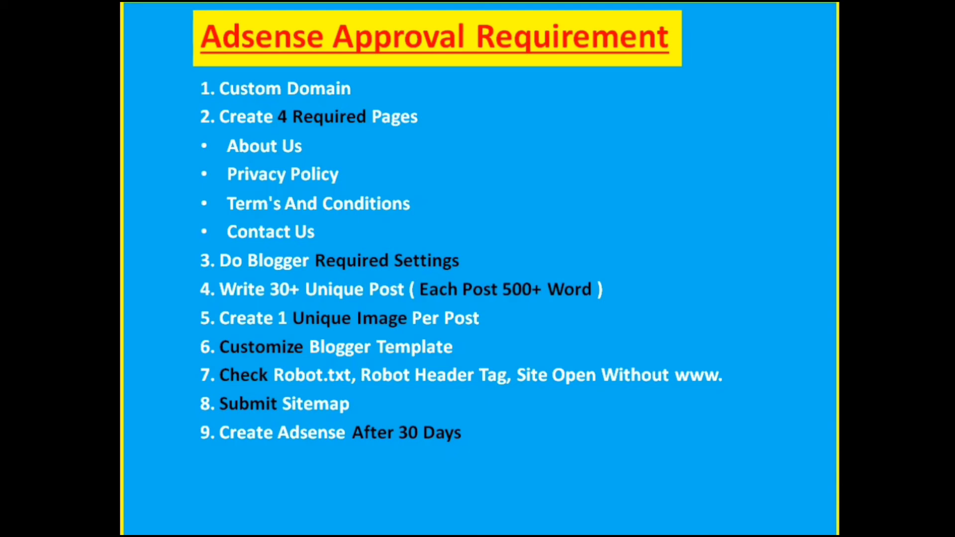
Step: Switch to Chrome and open adsense.com in a new tab
{"action": "key", "text": "super"}
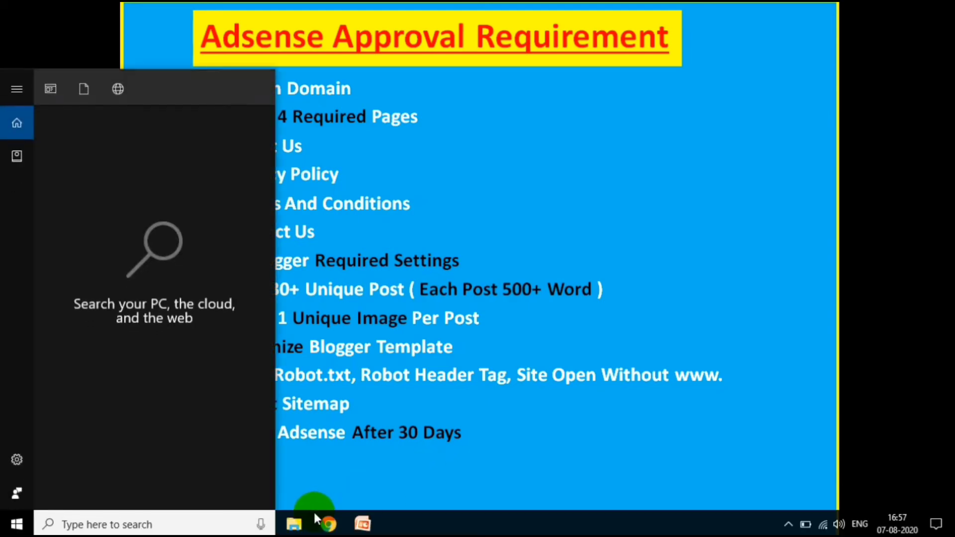
{"action": "left_click", "coordinate": [326, 523]}
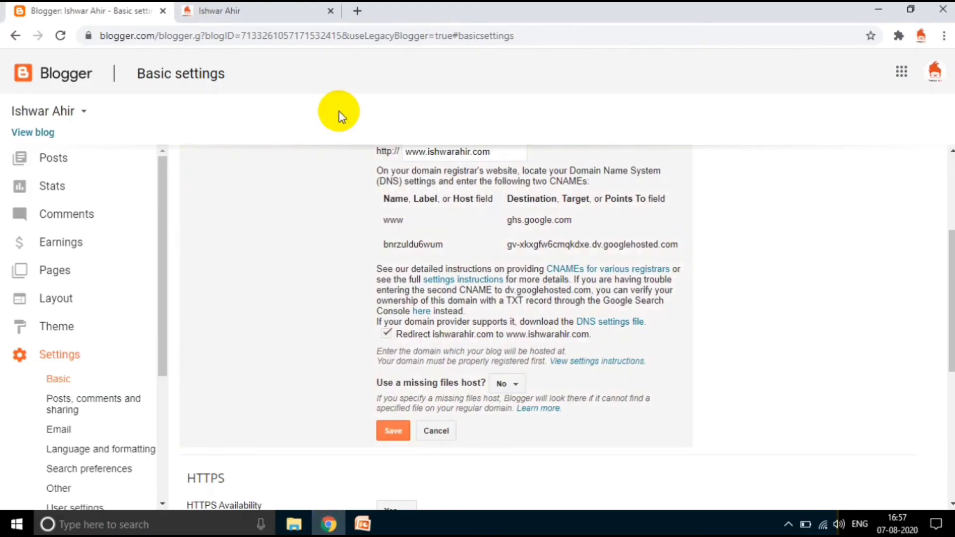
{"action": "left_click", "coordinate": [359, 11]}
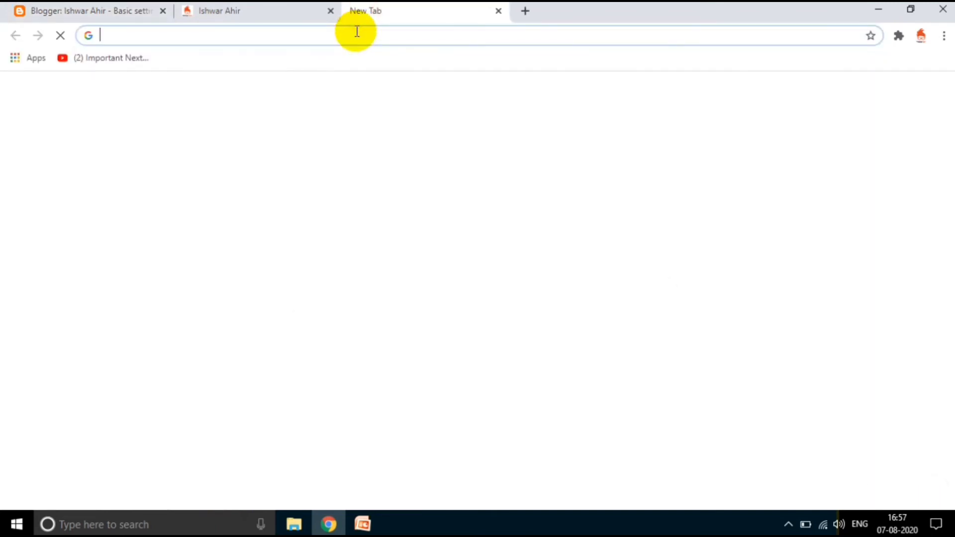
{"action": "type", "text": "ad"}
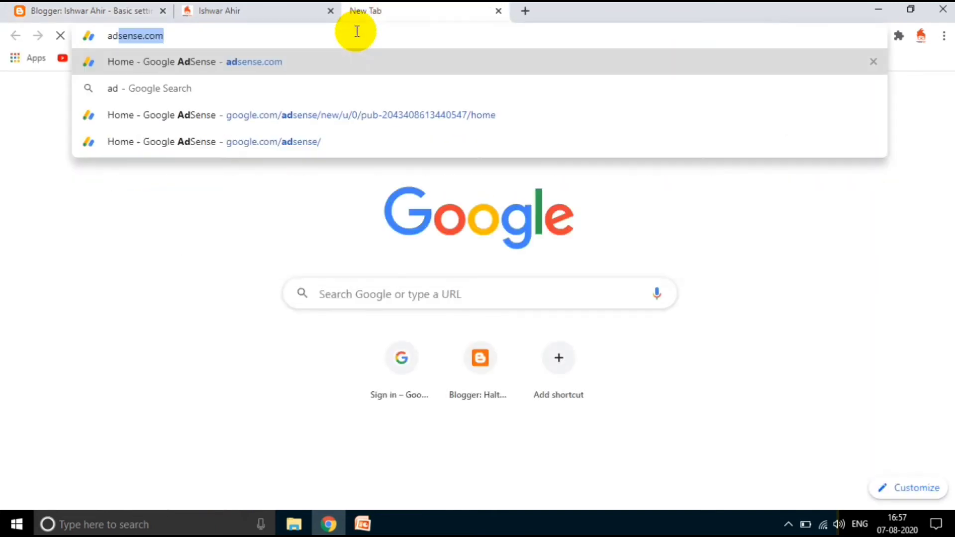
{"action": "key", "text": "Right"}
{"action": "key", "text": "Return"}
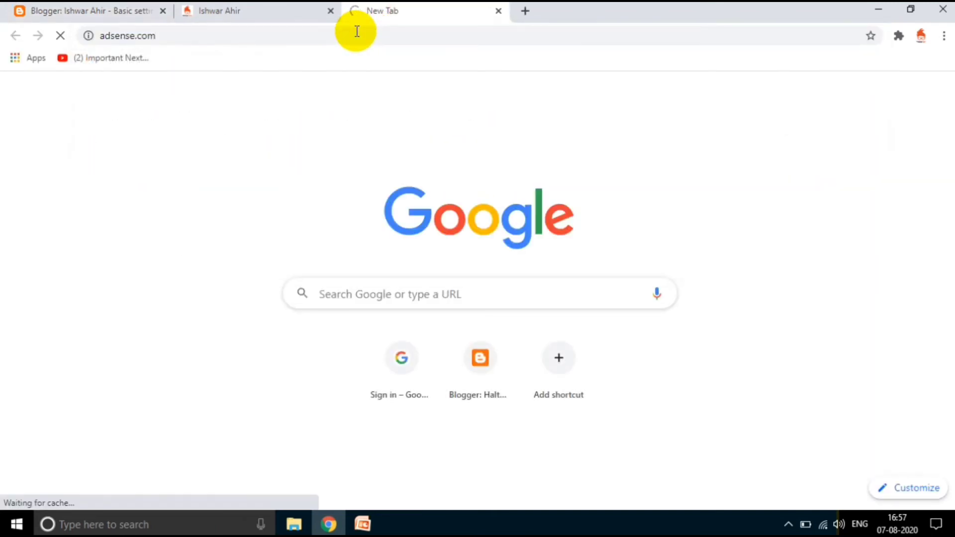